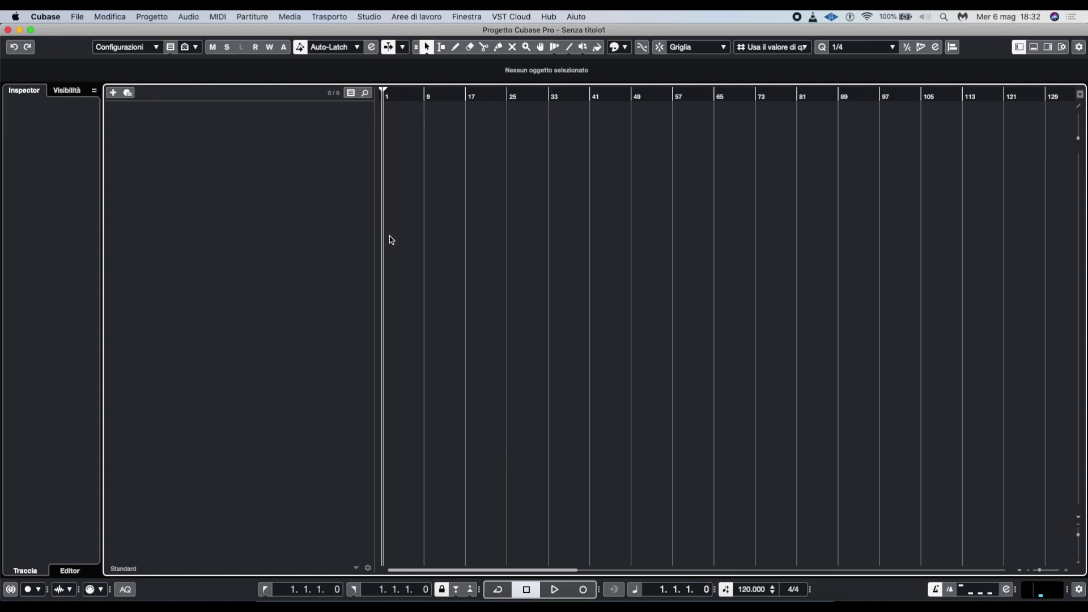
Step: In the studio setup, choose Universal Audio Thunderbolt as the VST Audio System's ASIO driver and check the processing precision options
click(367, 19)
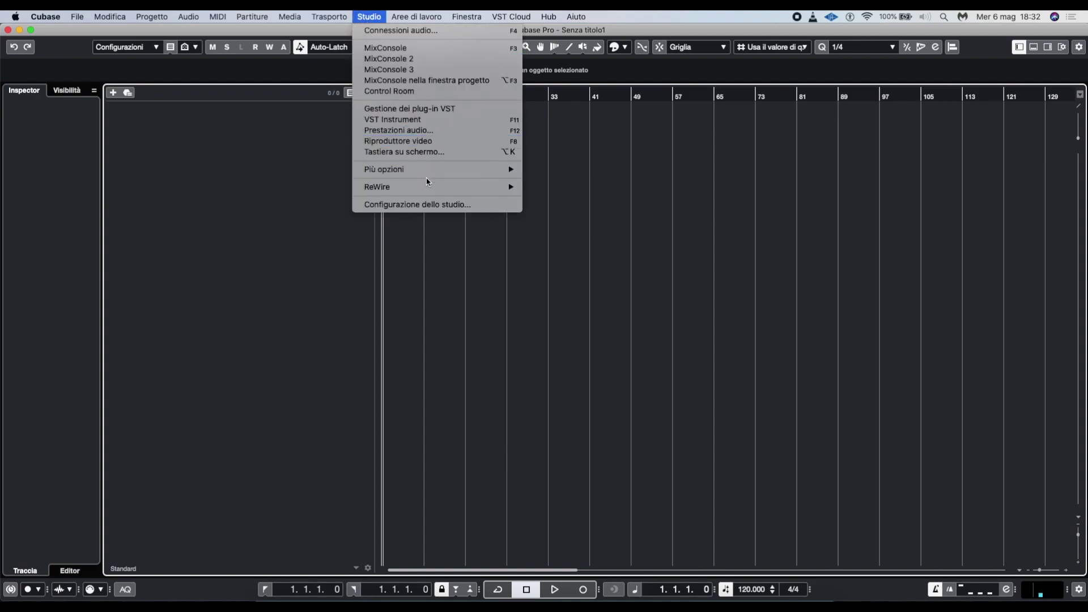
click(429, 205)
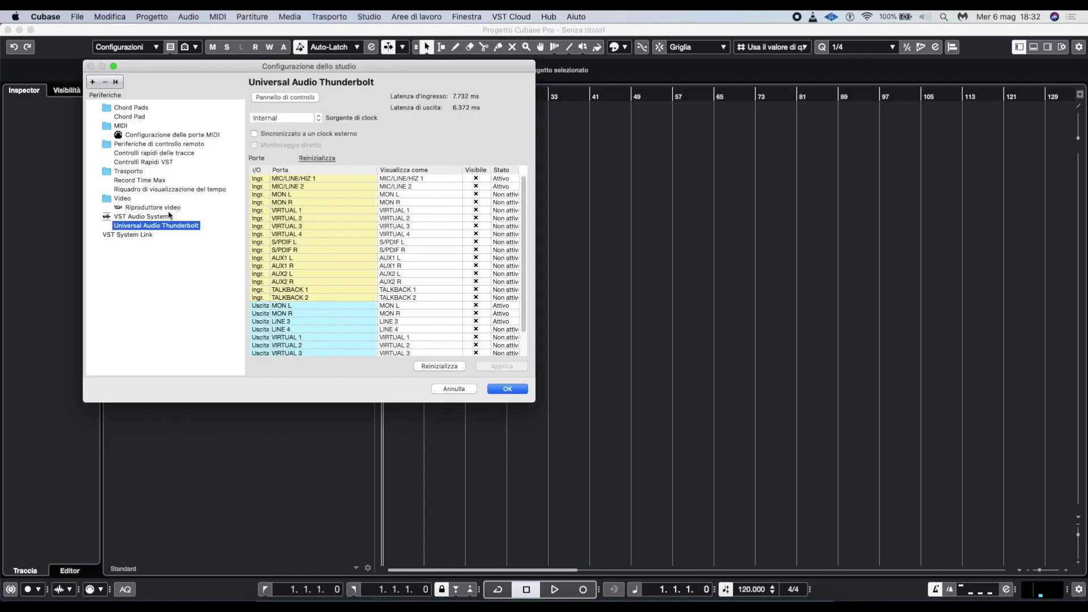
click(127, 218)
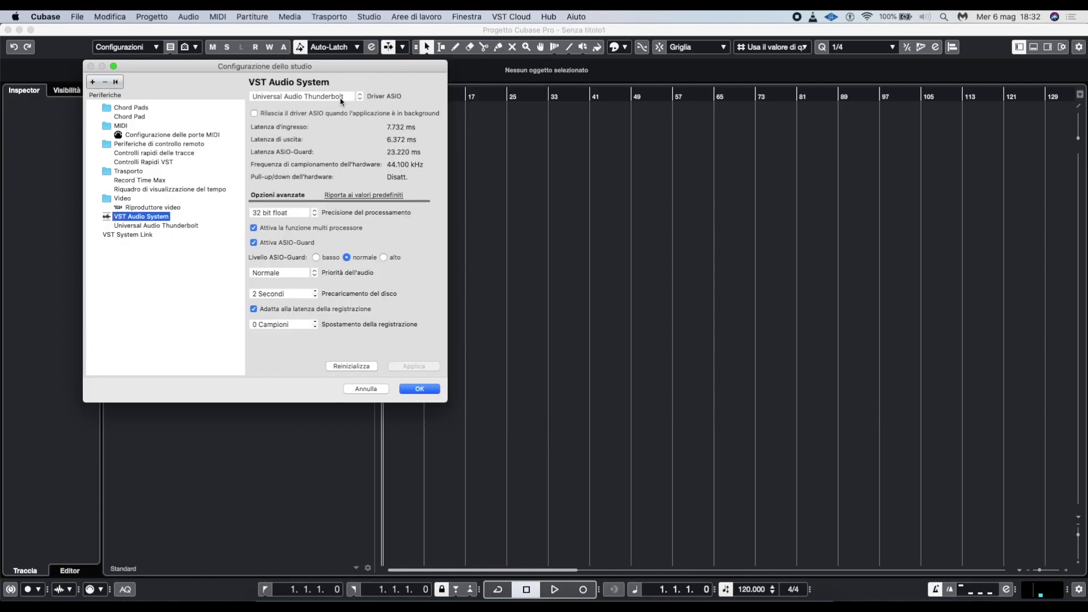
click(357, 97)
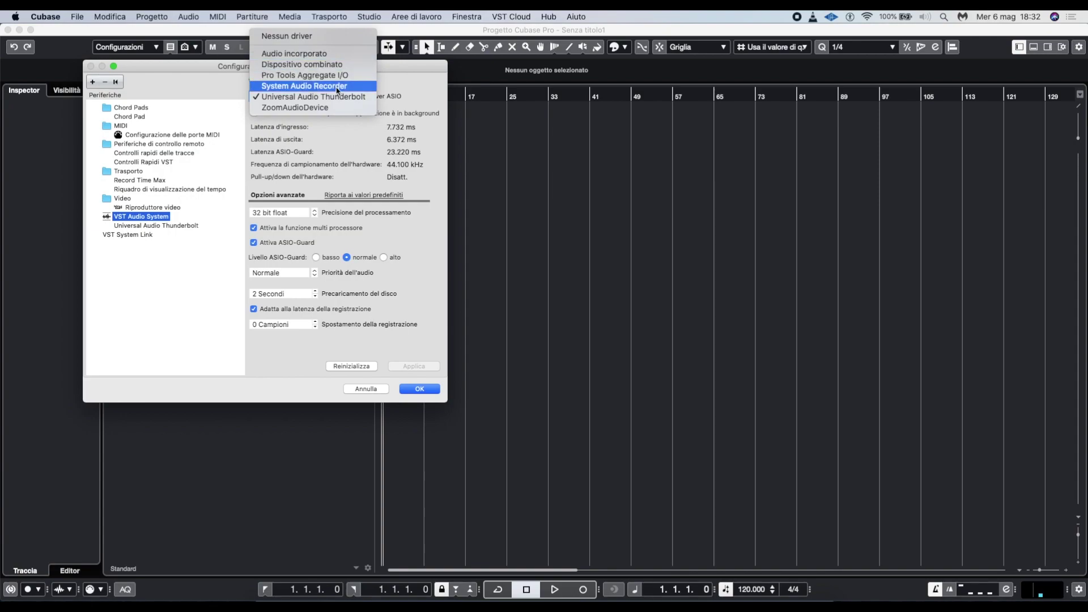
click(315, 99)
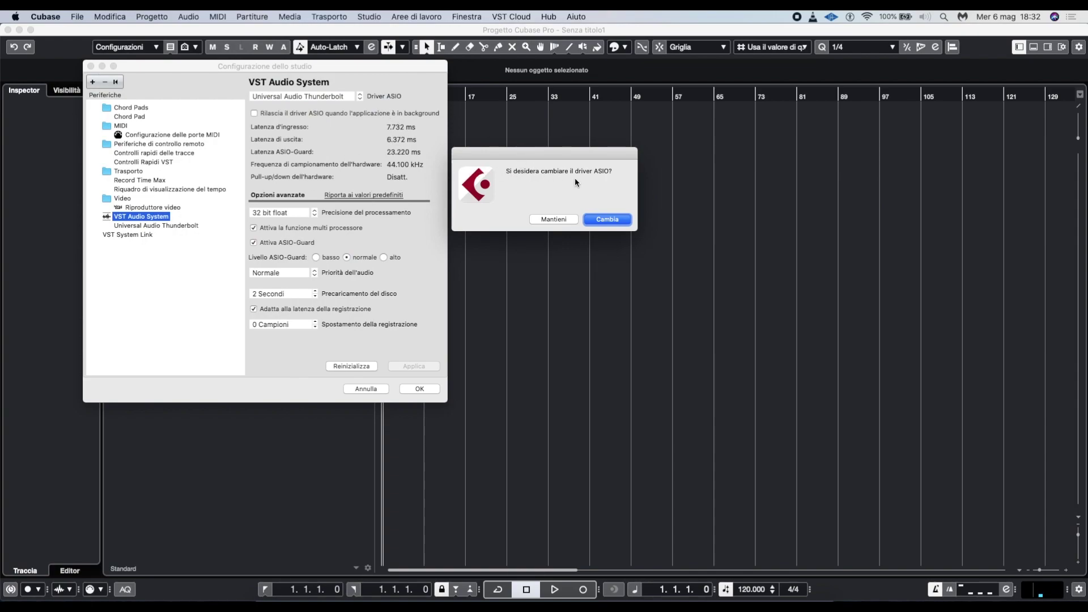
click(607, 219)
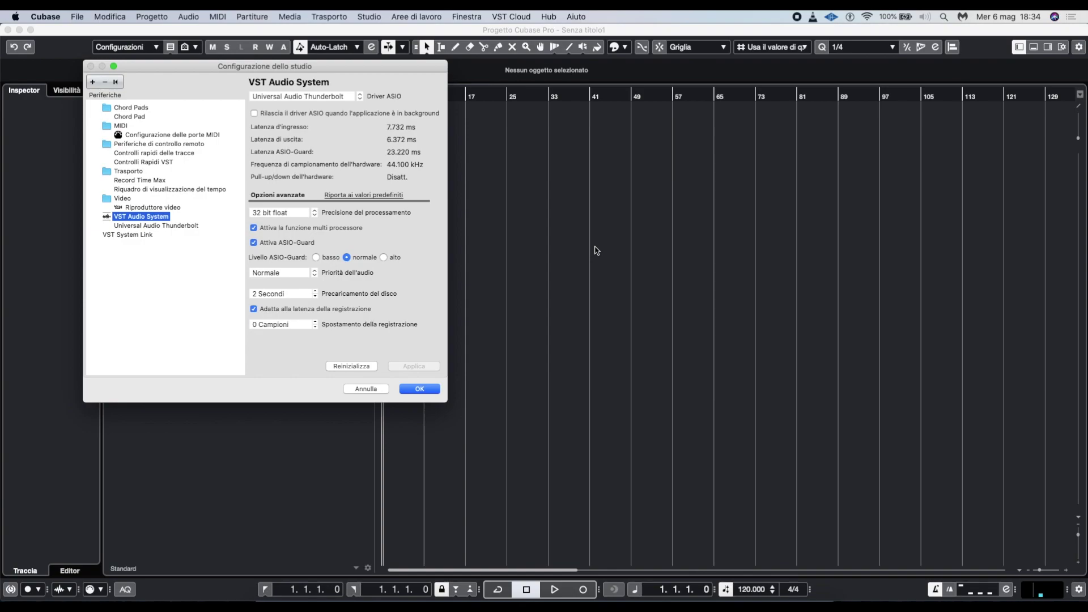
click(309, 214)
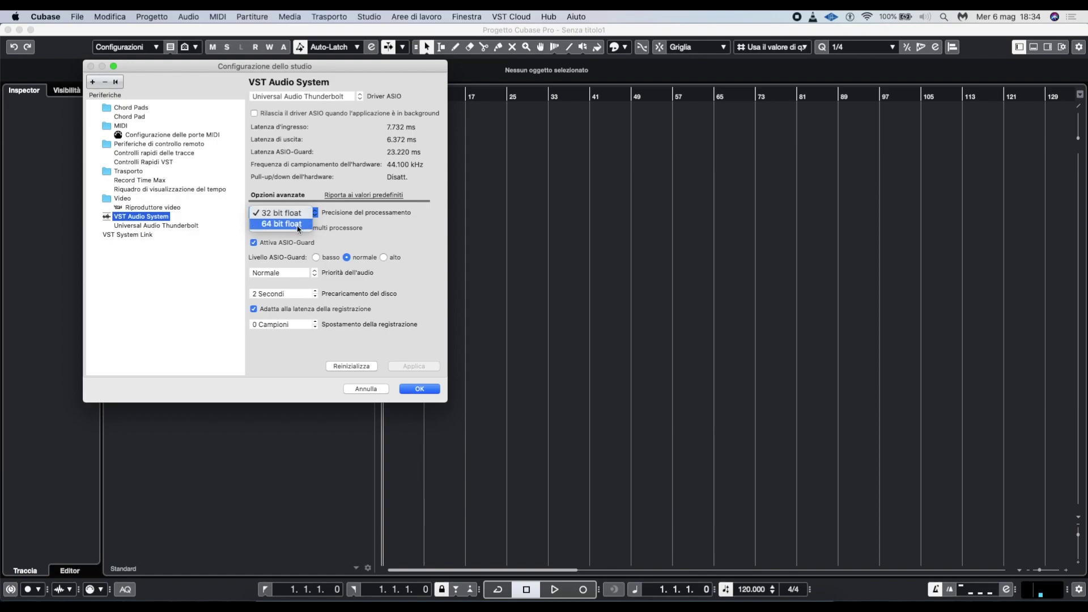
click(334, 225)
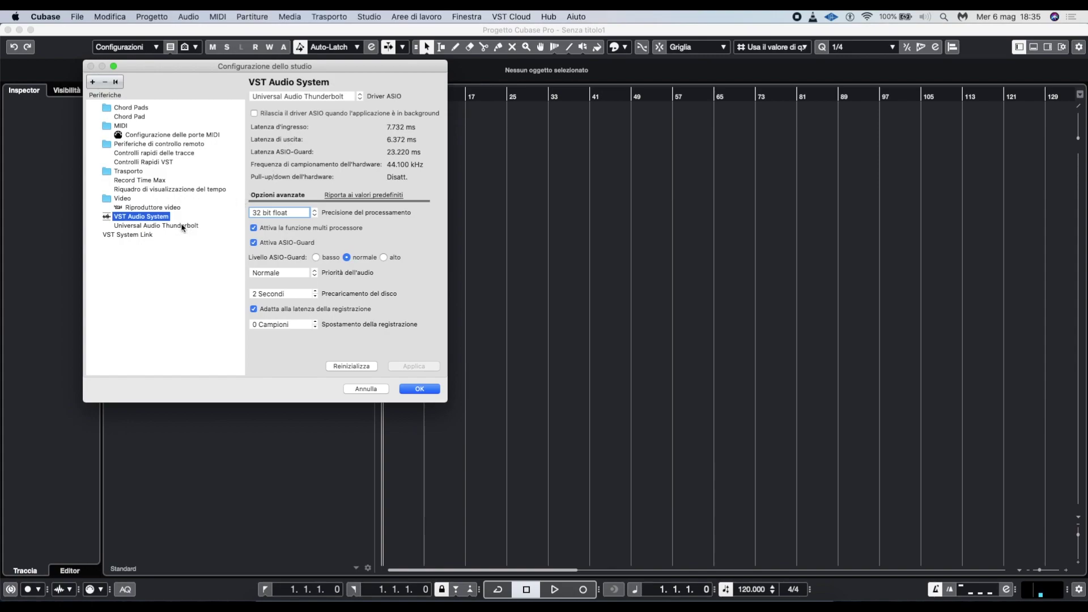
Step: Set the Universal Audio Thunderbolt device's buffer size to 32 samples
click(135, 227)
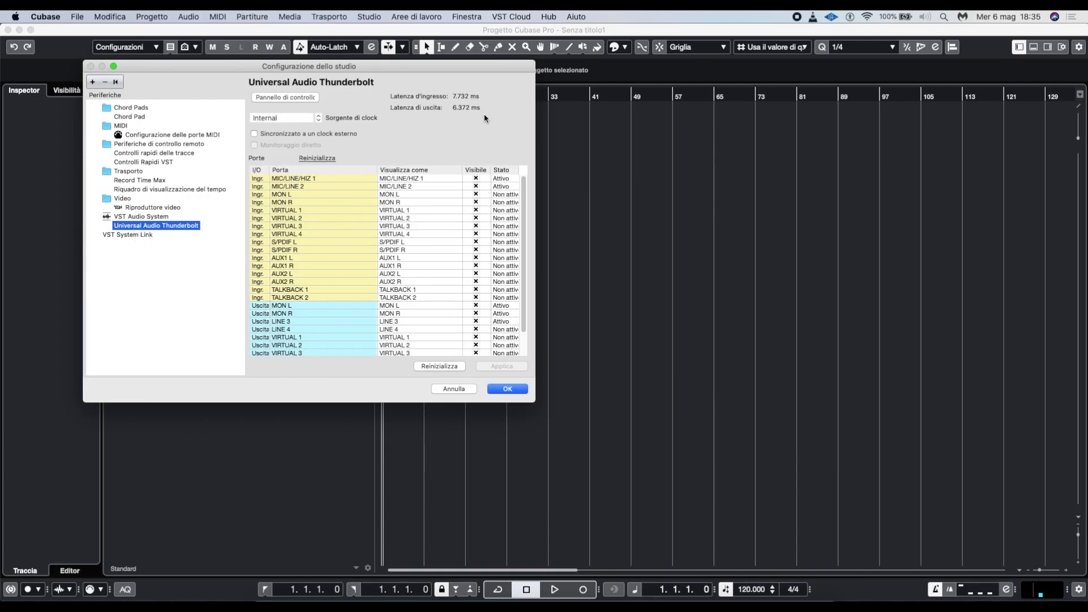
click(309, 98)
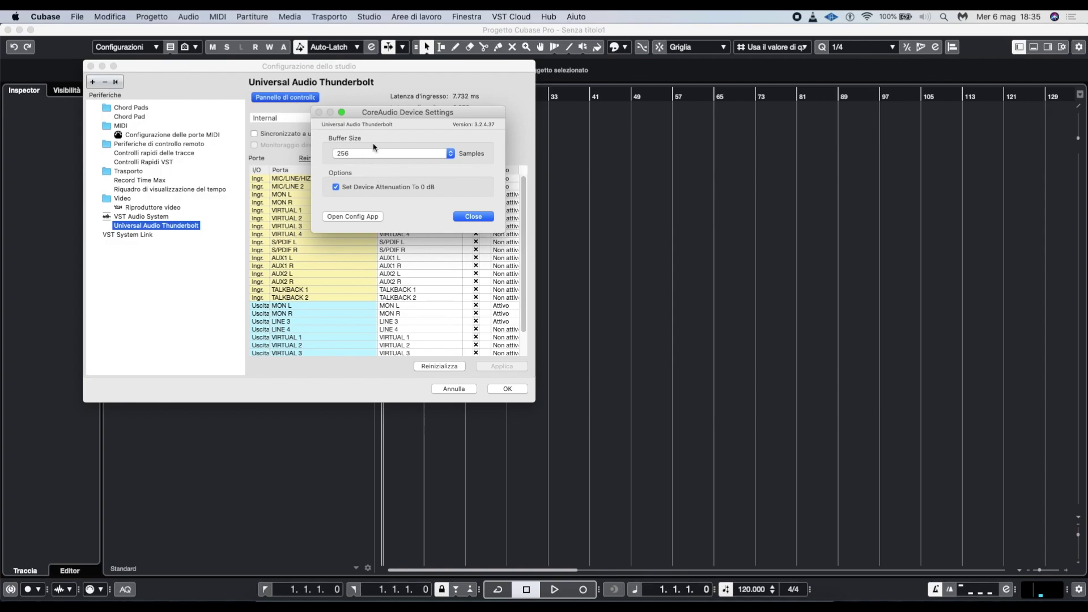
drag(397, 117, 418, 160)
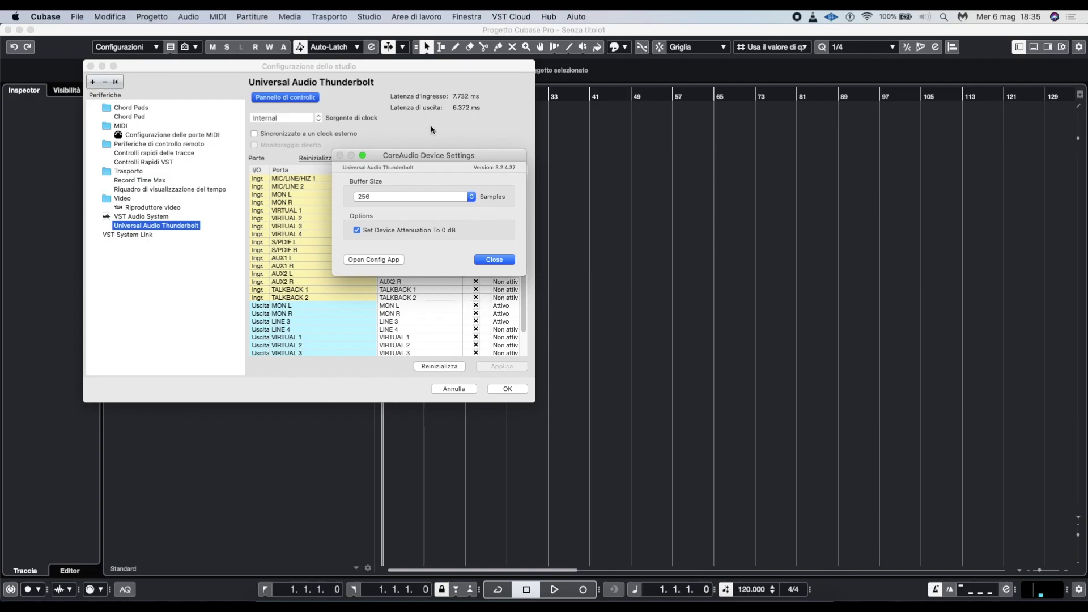
click(422, 202)
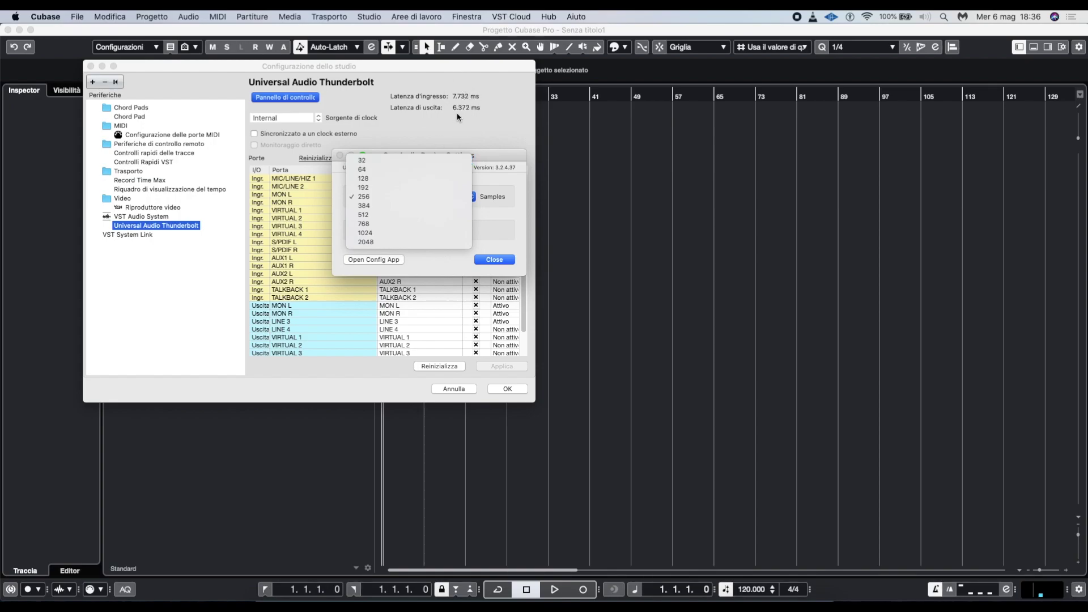
click(413, 161)
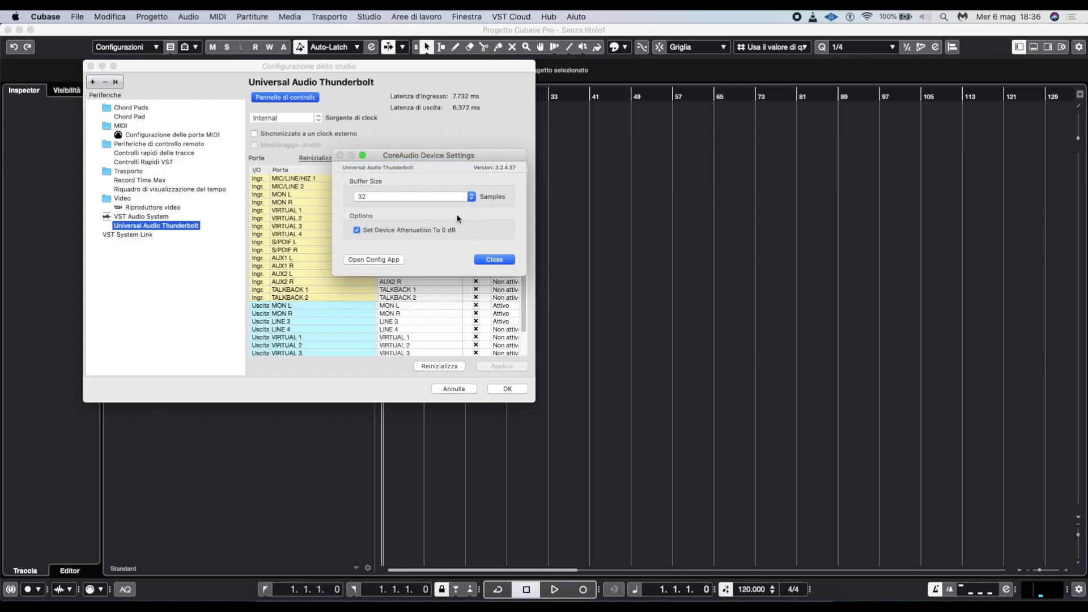
click(492, 258)
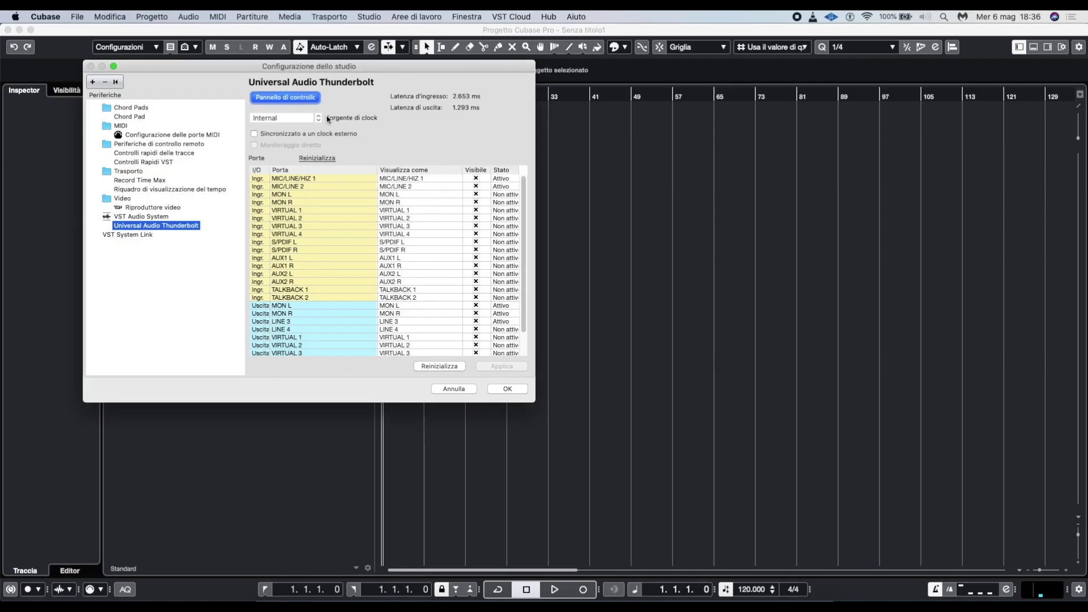
Step: Raise the Universal Audio Thunderbolt device's buffer size to 2048 samples
click(308, 101)
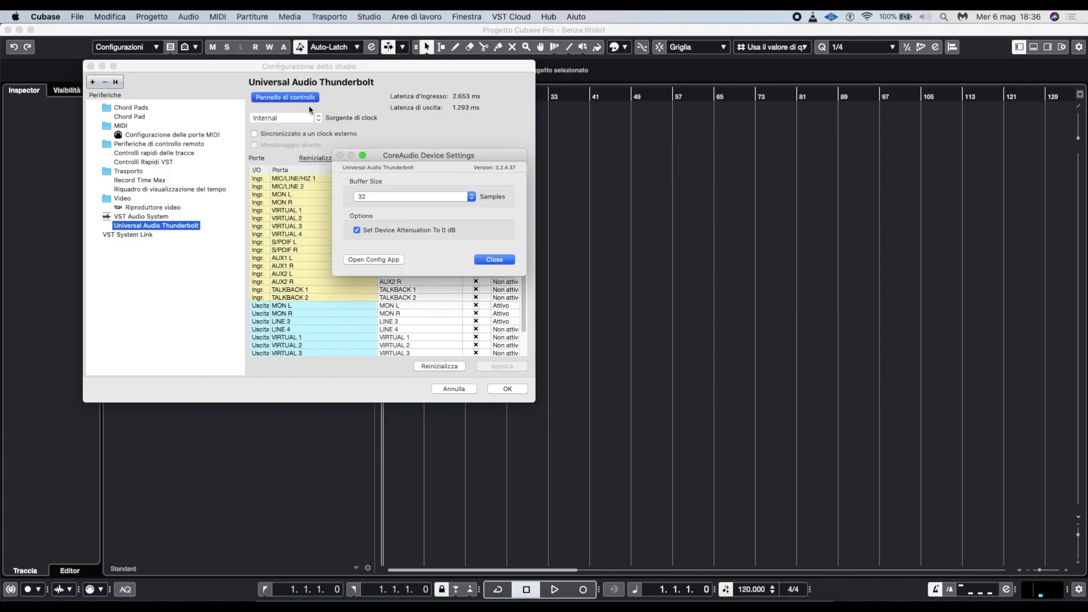
click(405, 196)
click(395, 278)
click(489, 259)
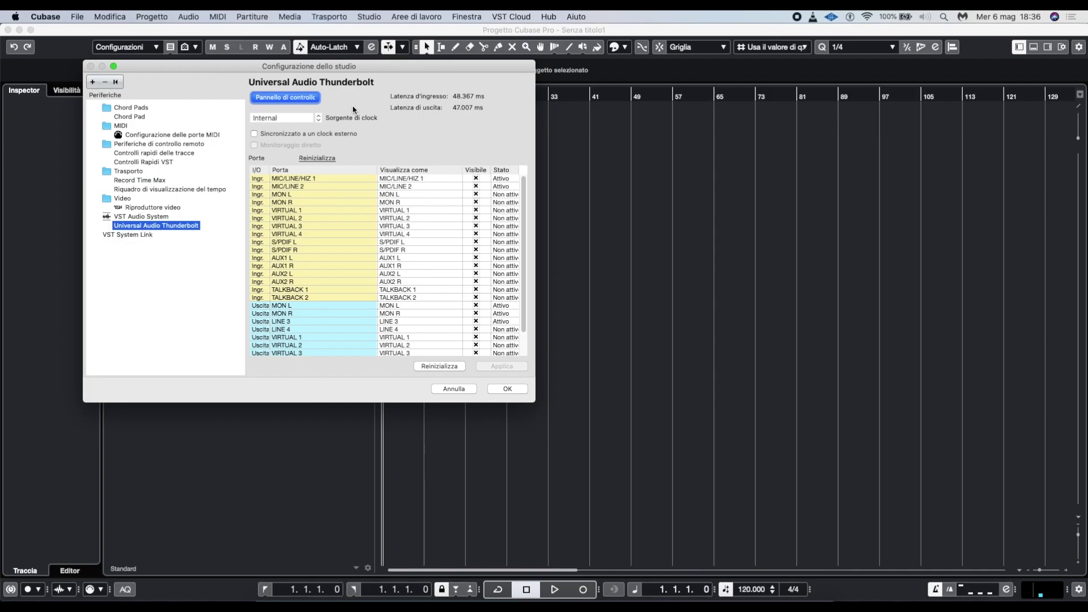
Step: Set the Universal Audio Thunderbolt buffer size to 256 samples and accept the studio setup
click(310, 103)
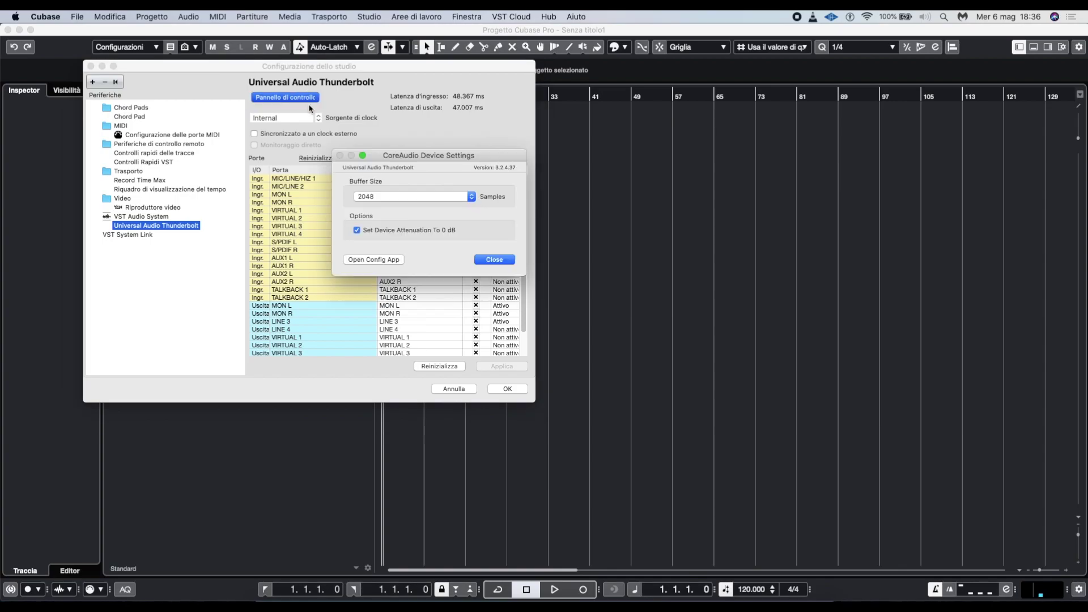
click(380, 196)
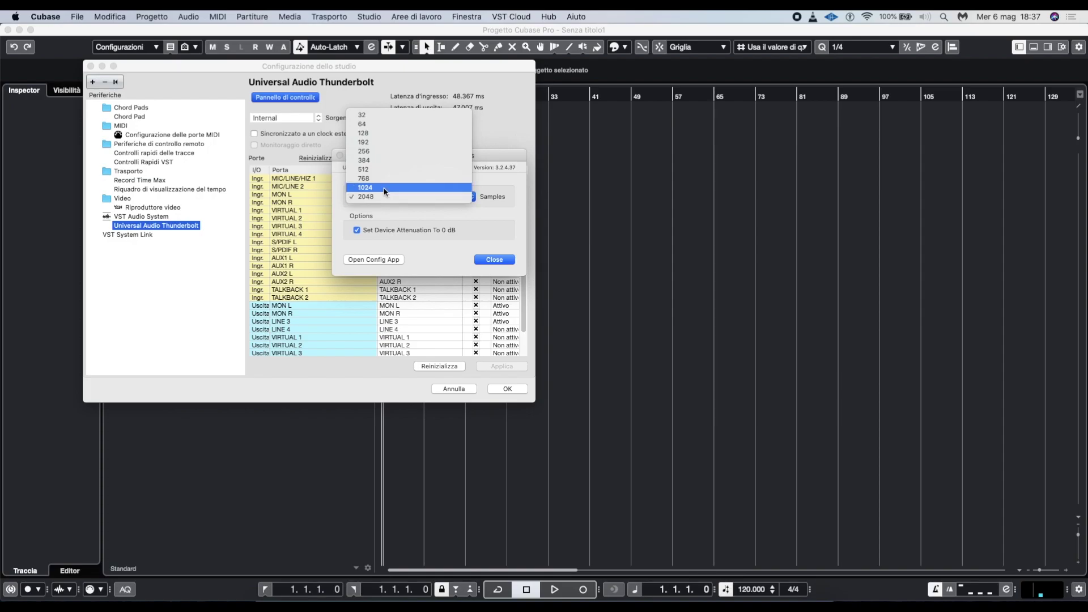
click(394, 151)
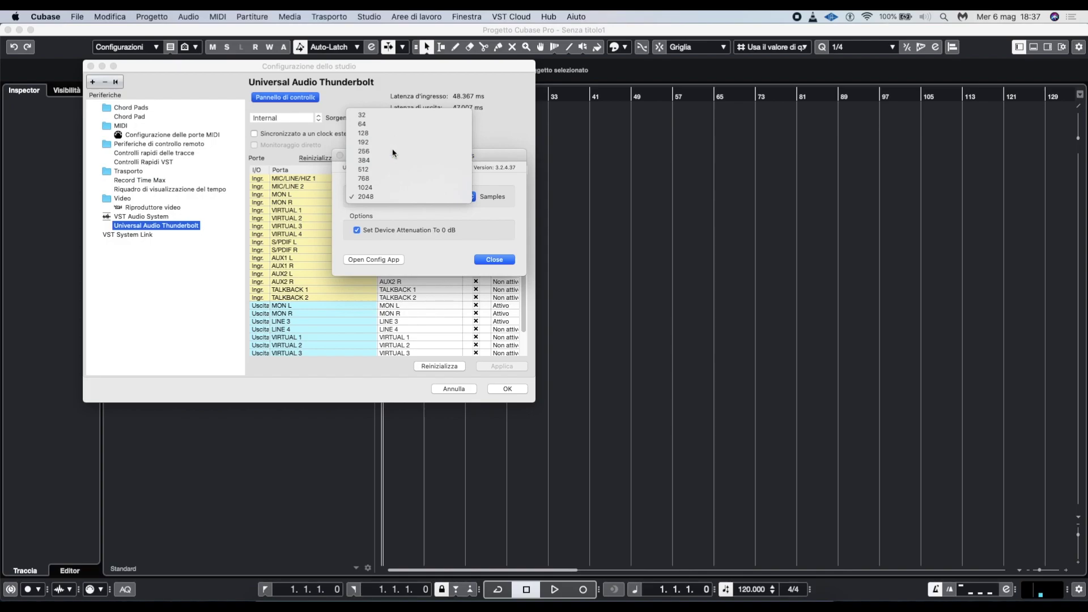
click(501, 259)
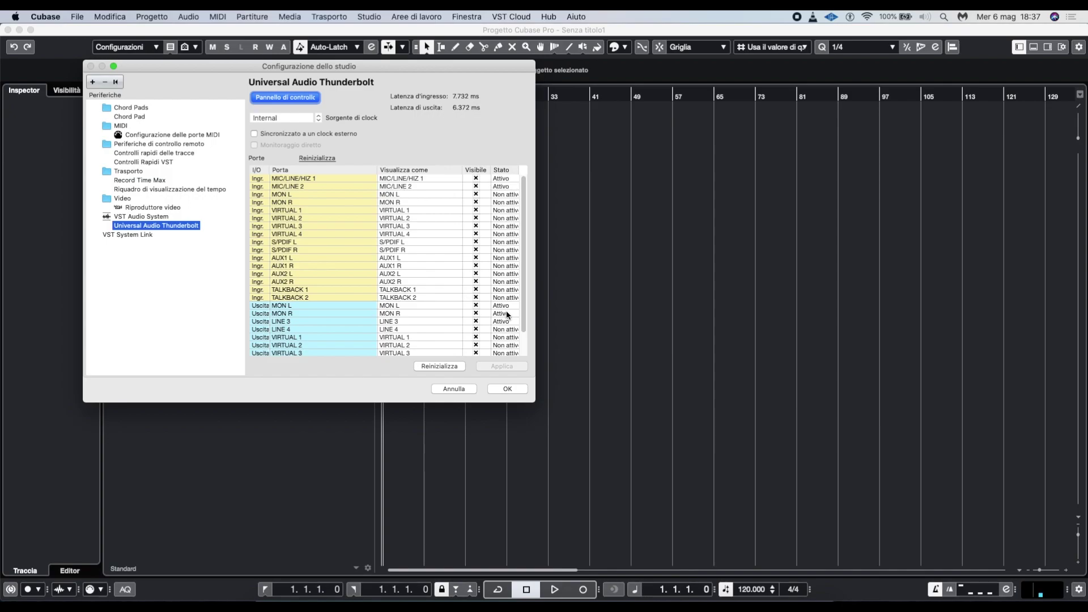
click(519, 388)
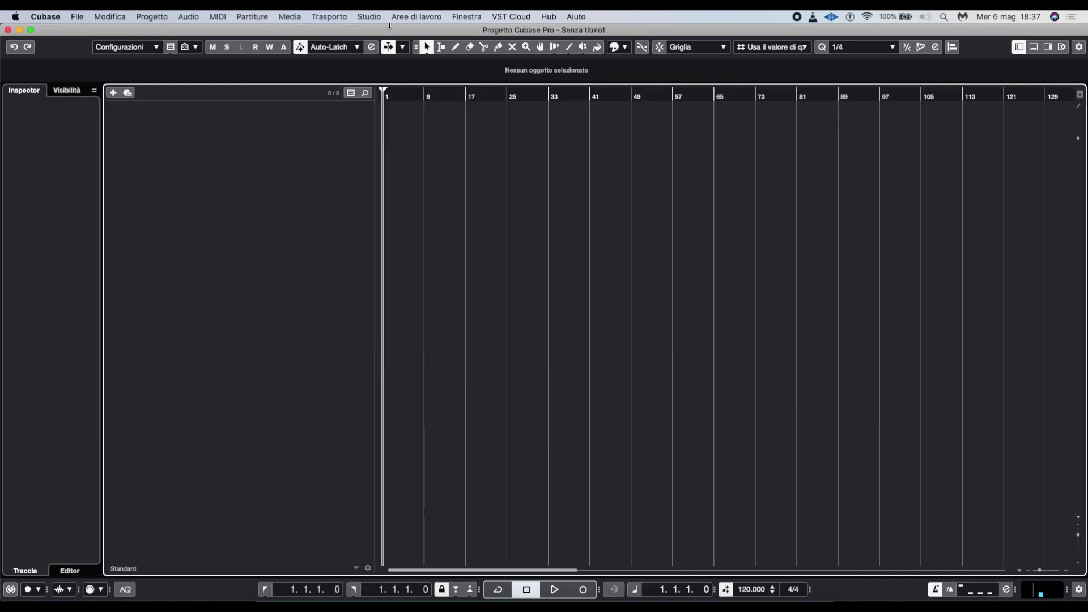
Step: Open the audio connections and look through the outputs, group/FX, external effects, external instruments and Control Room pages
click(370, 17)
click(378, 36)
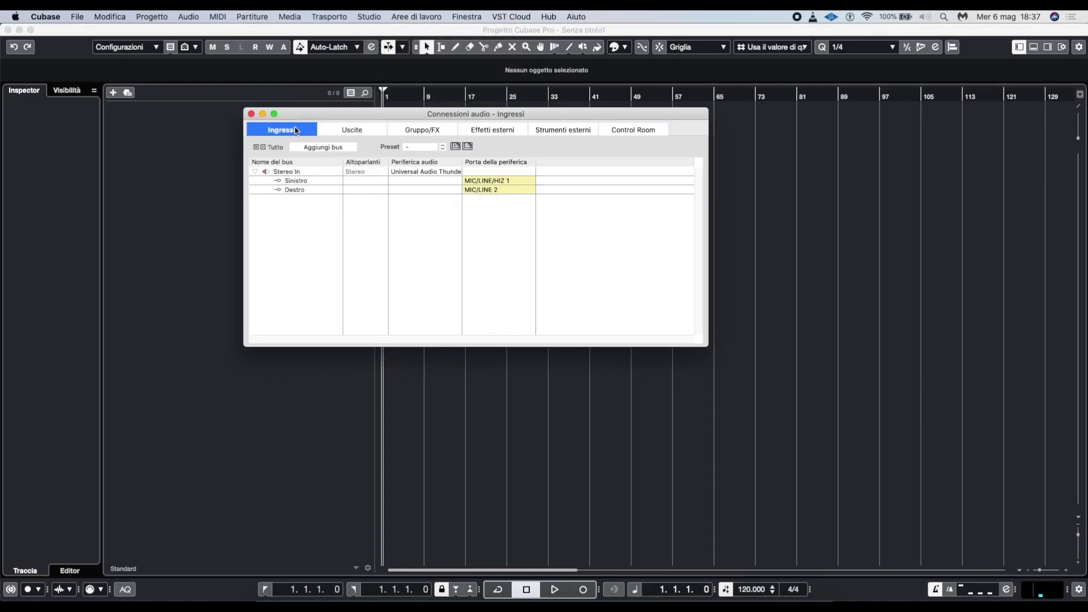
click(335, 132)
click(405, 130)
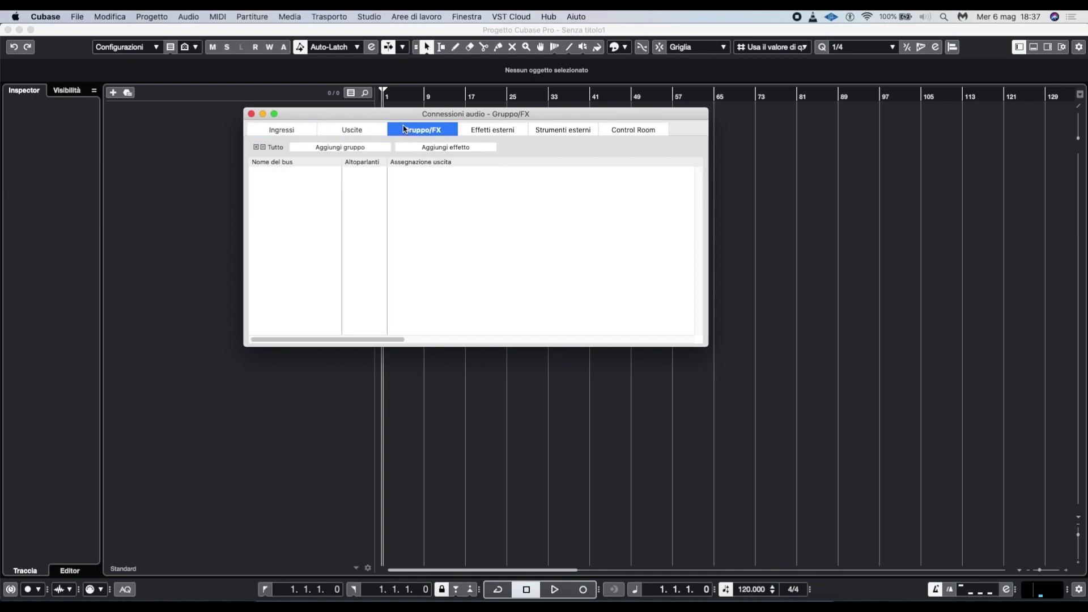
click(482, 135)
click(565, 133)
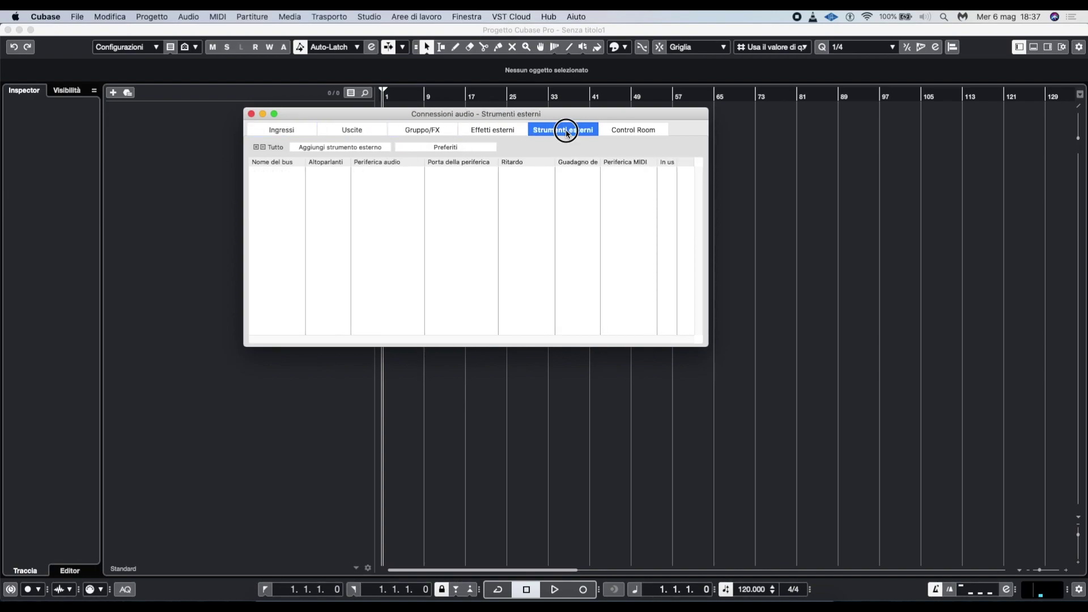
click(618, 131)
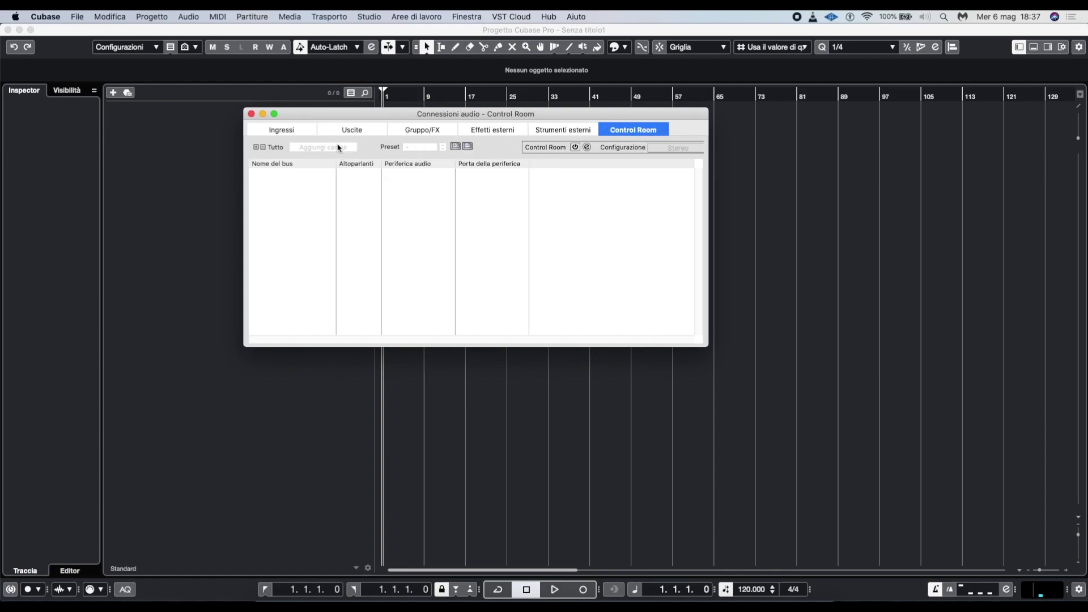
Step: Add a mono input bus to the audio connections and close the window
click(294, 135)
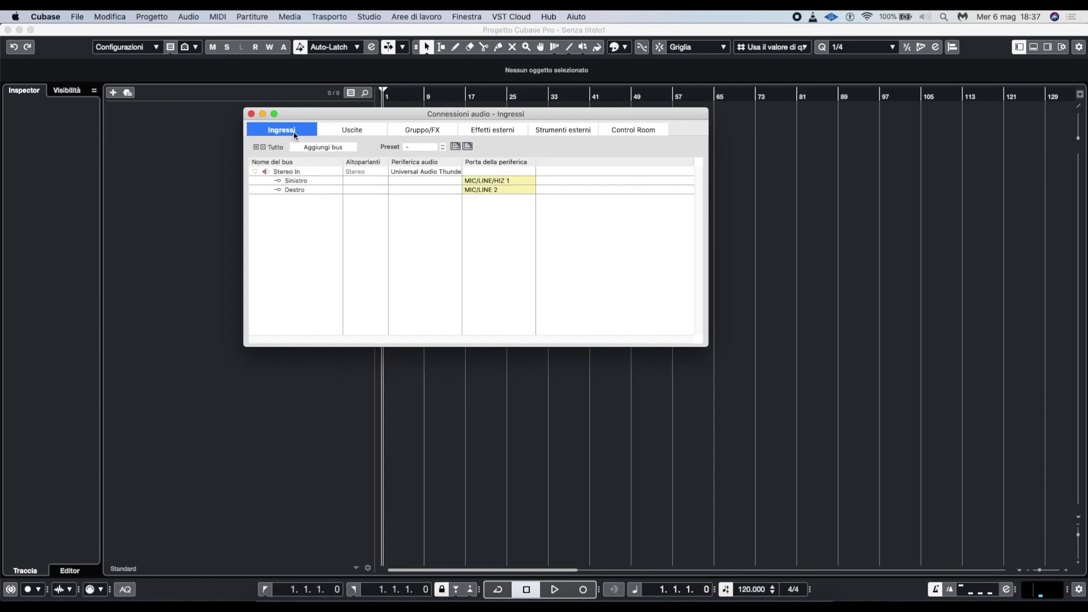
right_click(326, 216)
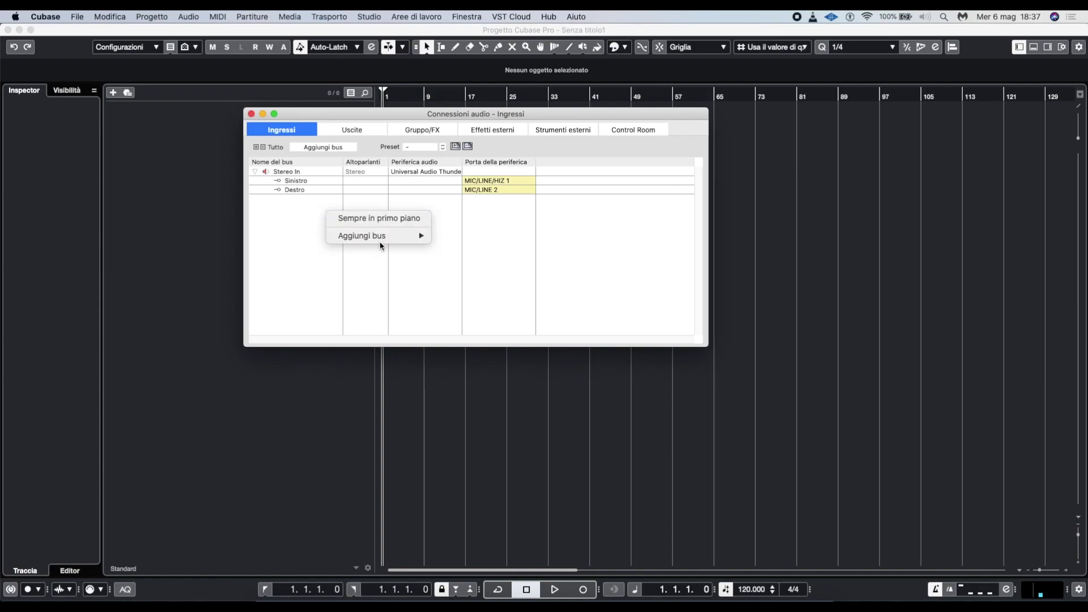
mouse_move(380, 237)
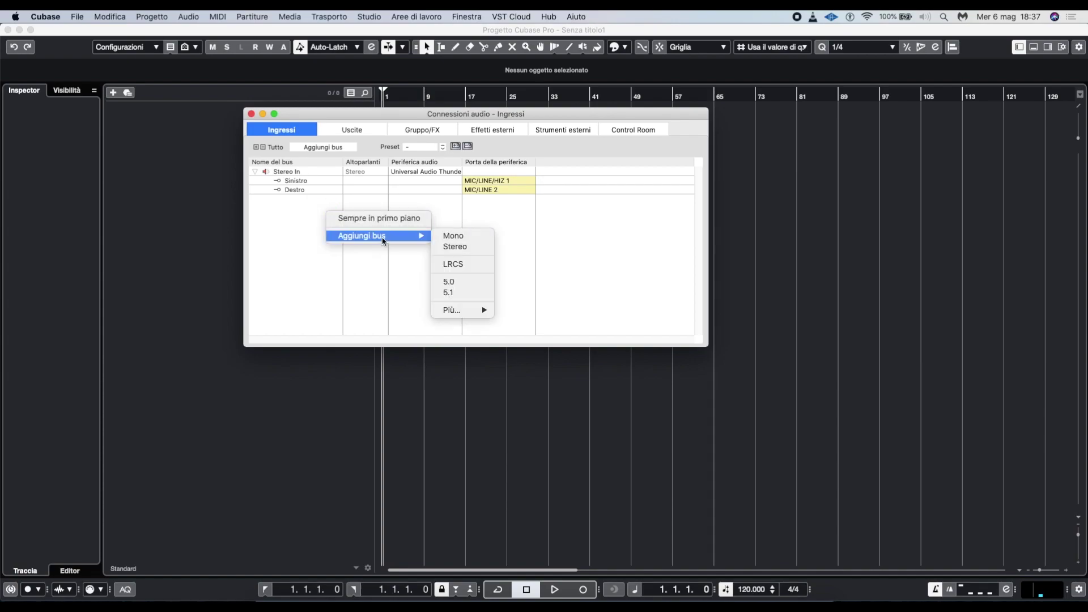
click(464, 236)
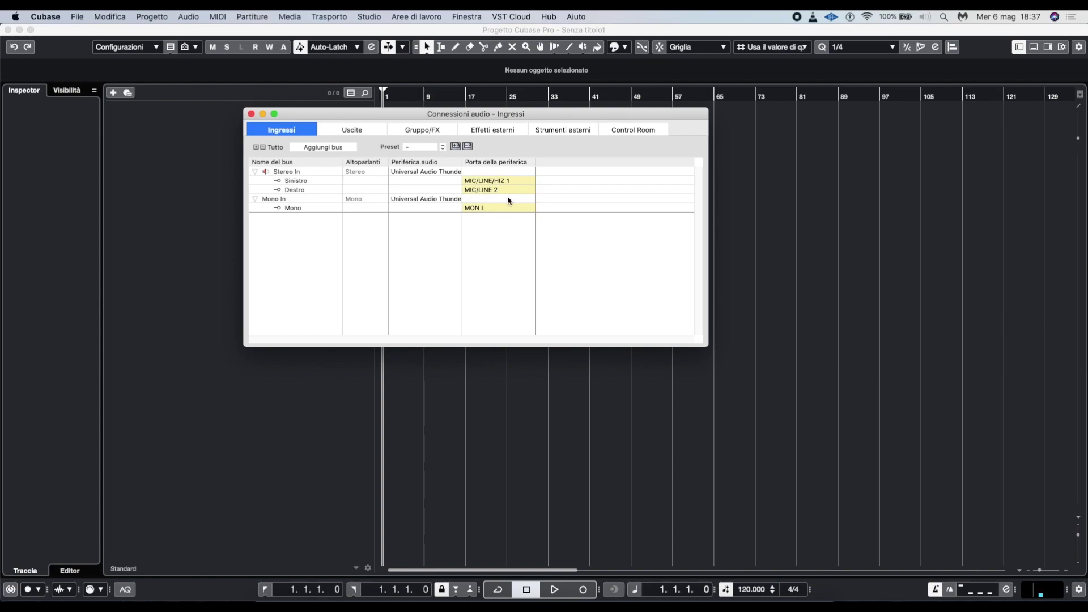
click(251, 114)
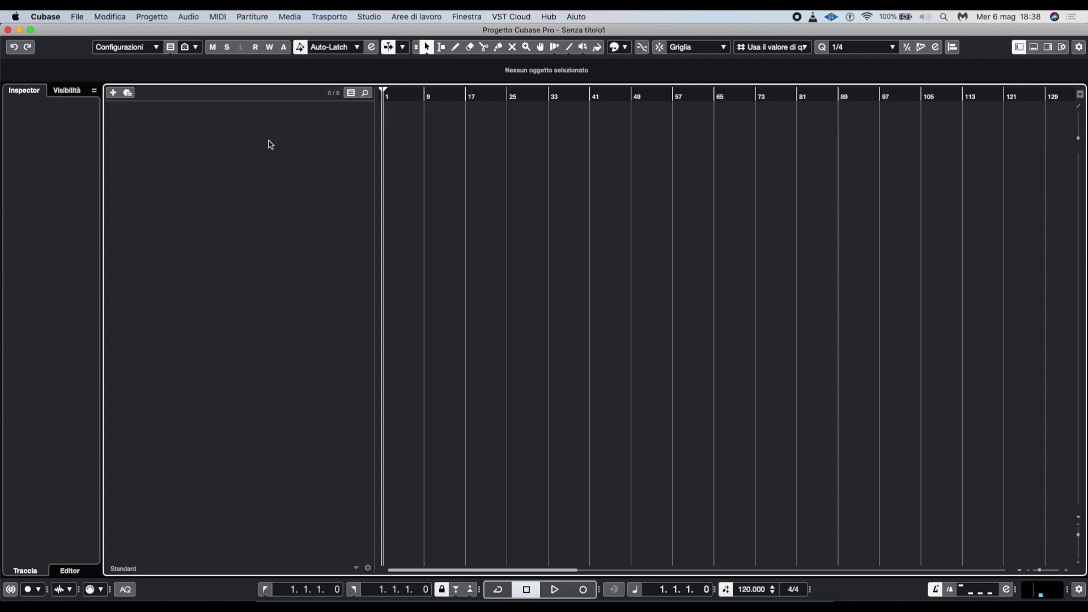
Step: Add a Tempo track to the project and select its tempo point near bar 25
right_click(269, 143)
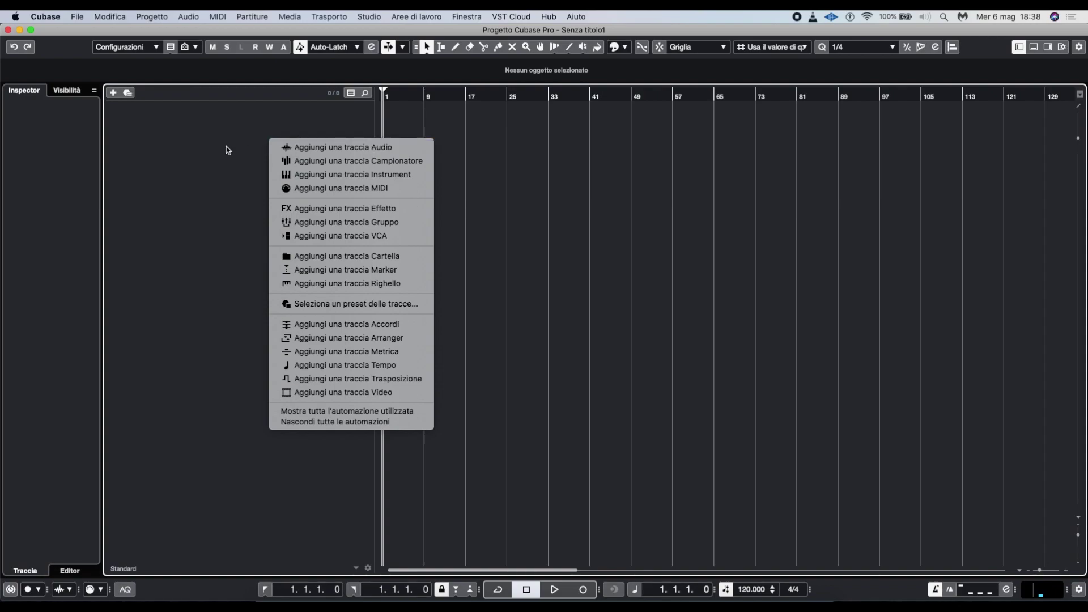
click(349, 365)
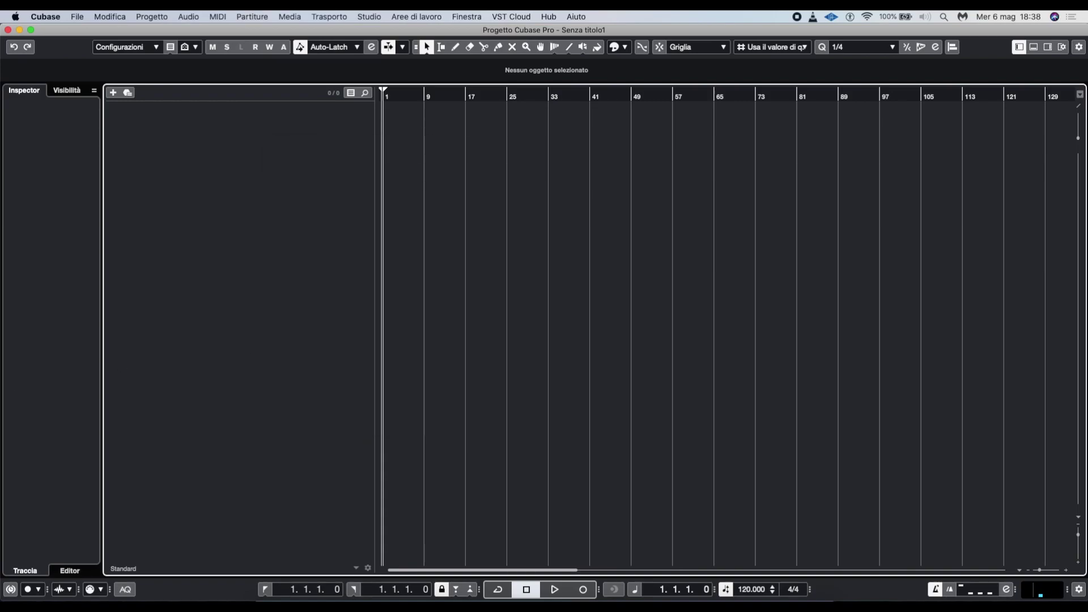
click(550, 168)
drag(551, 168, 475, 95)
click(514, 105)
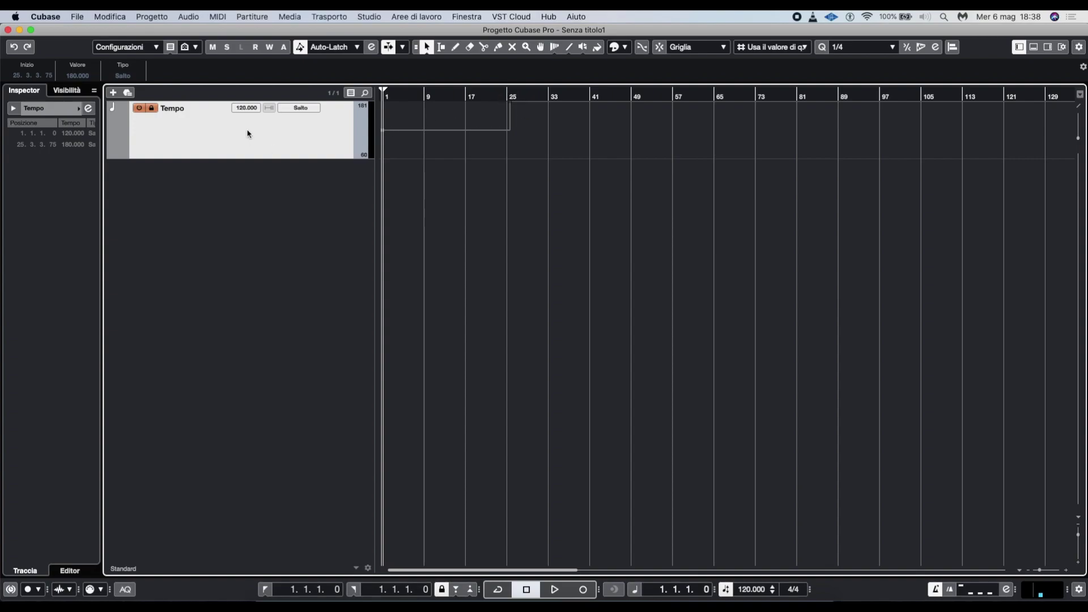
Step: Unlock the Tempo track and switch its activation off and back on
click(151, 111)
click(138, 107)
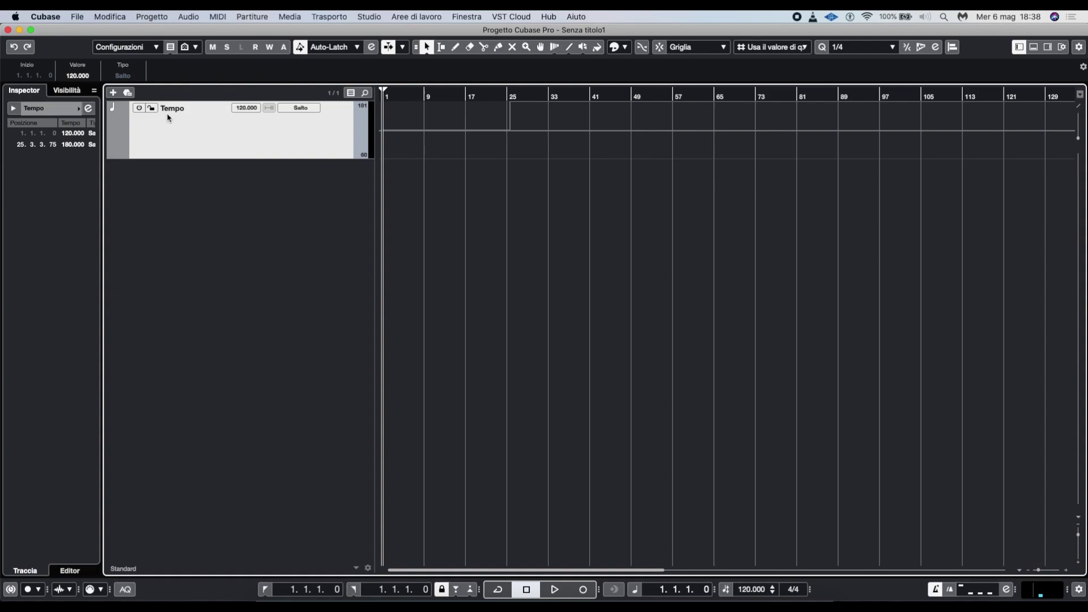
click(139, 107)
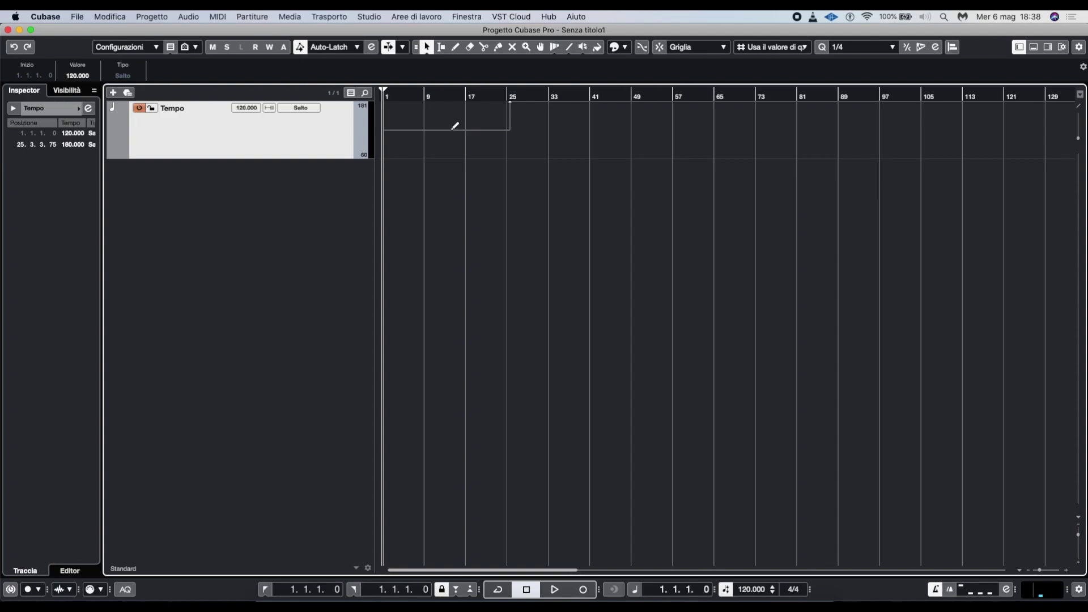
Step: Shape the tempo curve with a drop to 60 BPM near bar 24 and a jump to 150 BPM near bar 26
mouse_move(453, 128)
mouse_down()
mouse_move(447, 102)
mouse_move(454, 146)
mouse_move(507, 159)
mouse_up()
mouse_move(511, 110)
mouse_down()
mouse_move(516, 138)
mouse_move(512, 115)
mouse_up()
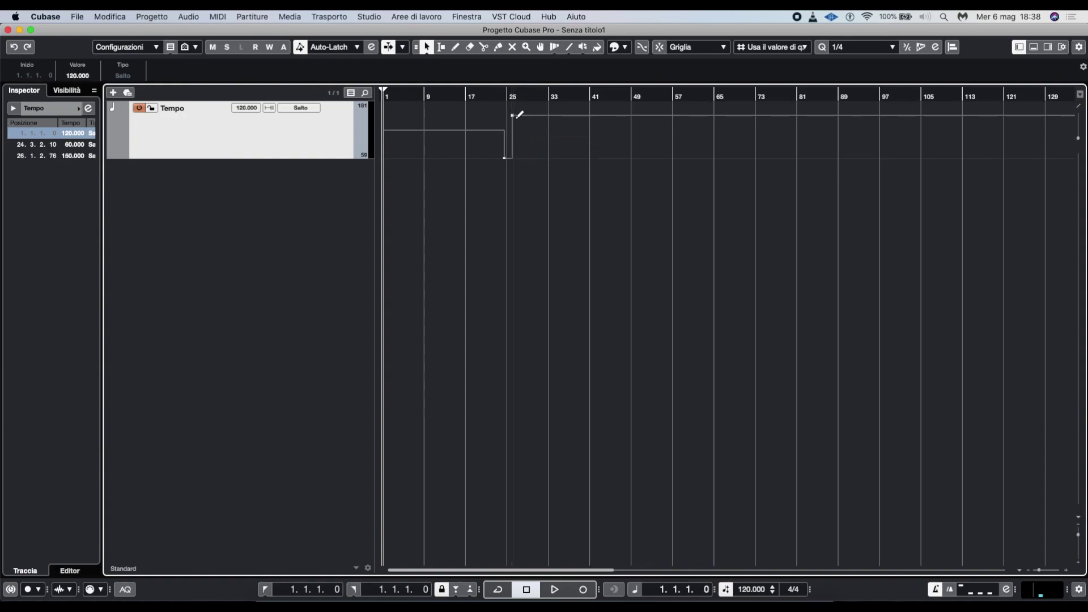
Step: Place the playhead near bar 23, toggle the metronome click off and on, and play through the tempo changes
click(497, 97)
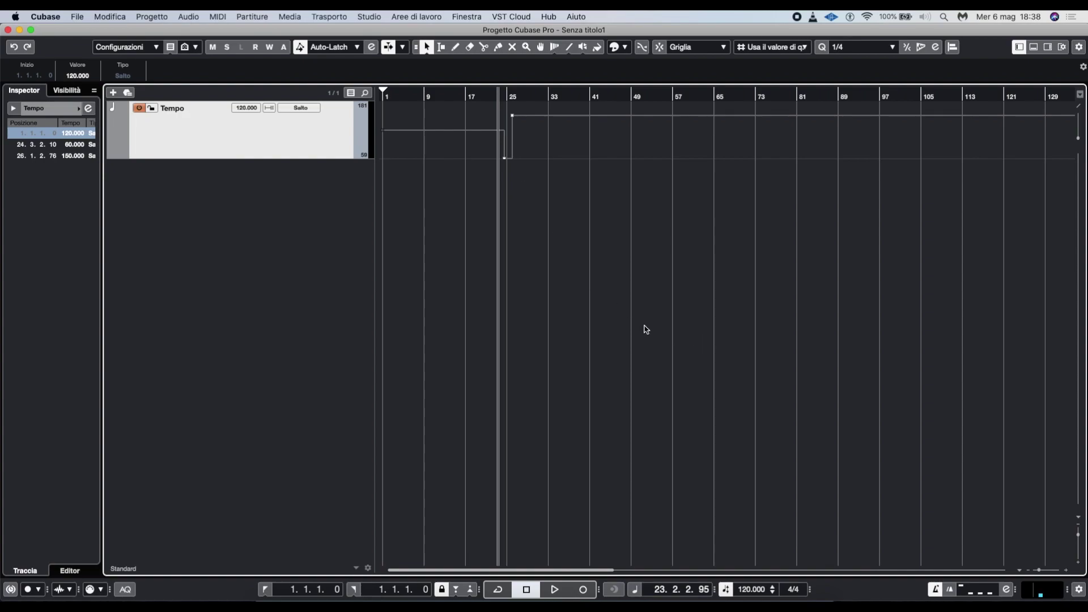
click(936, 589)
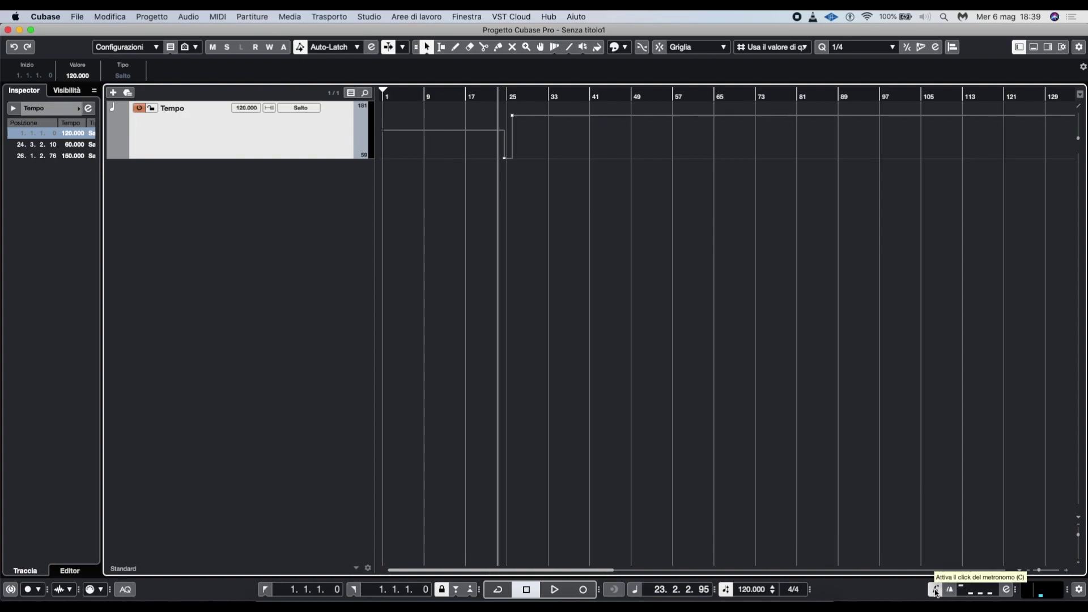
click(937, 590)
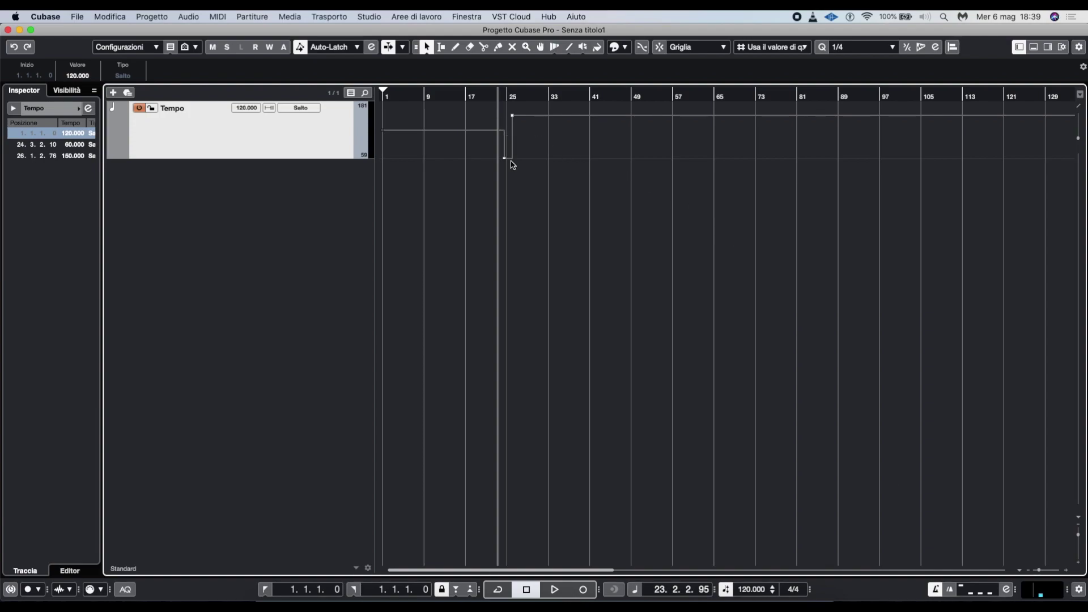
key(space)
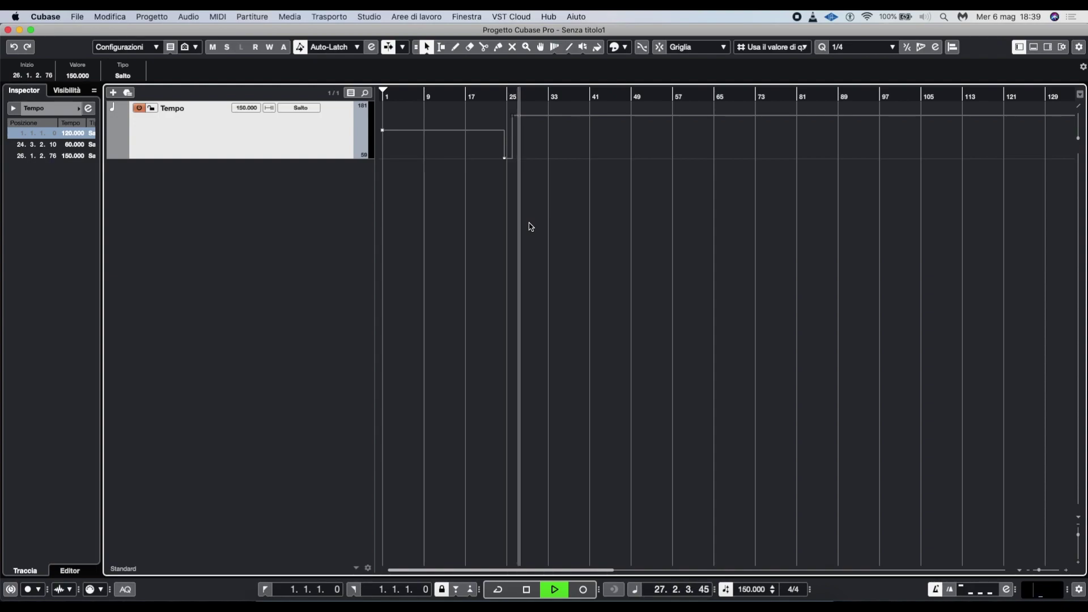
key(space)
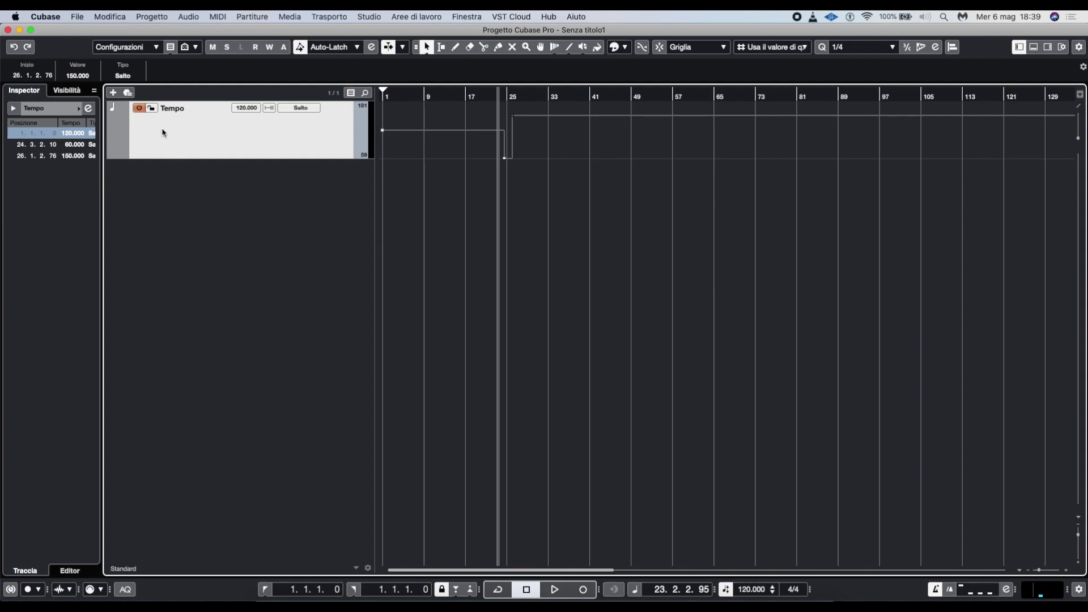
Step: Deactivate the Tempo track, set the fixed project tempo to 85 BPM, and audition it from near bar 23
click(153, 109)
click(153, 108)
click(728, 589)
double_click(746, 589)
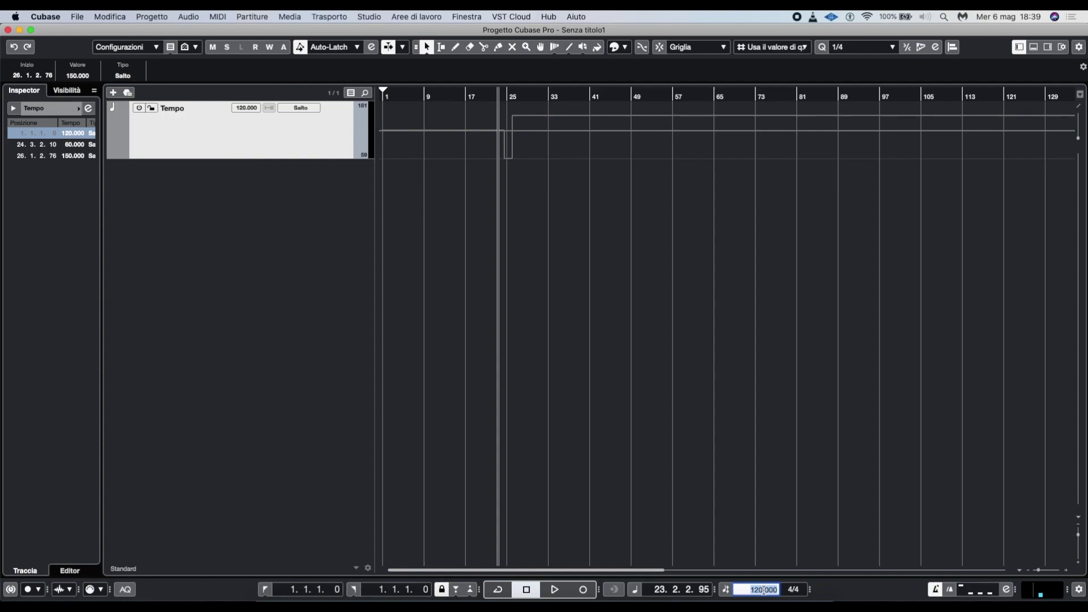
text(85)
key(Return)
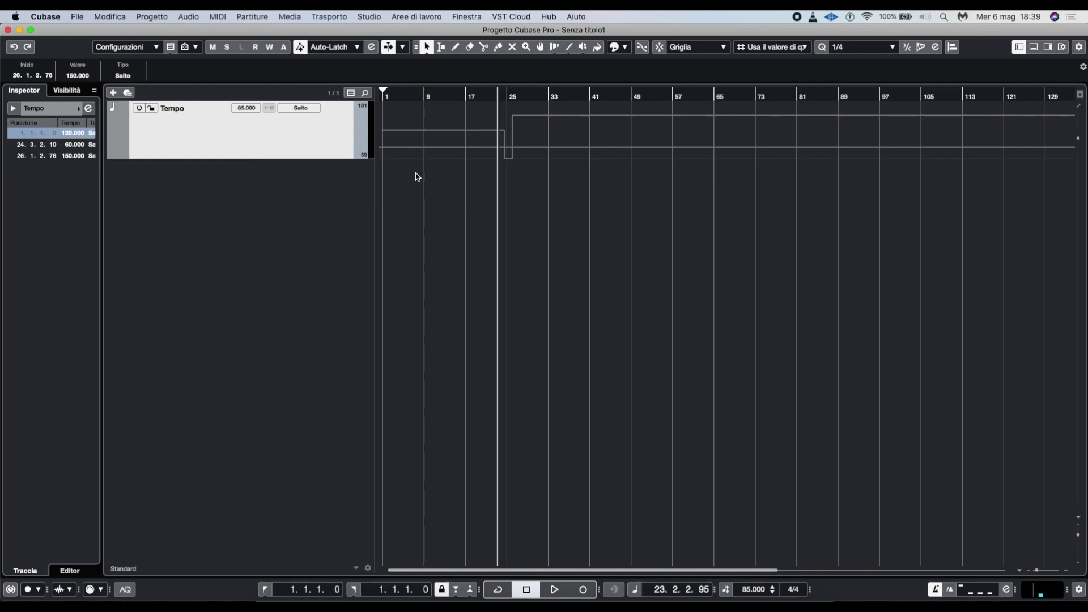
key(space)
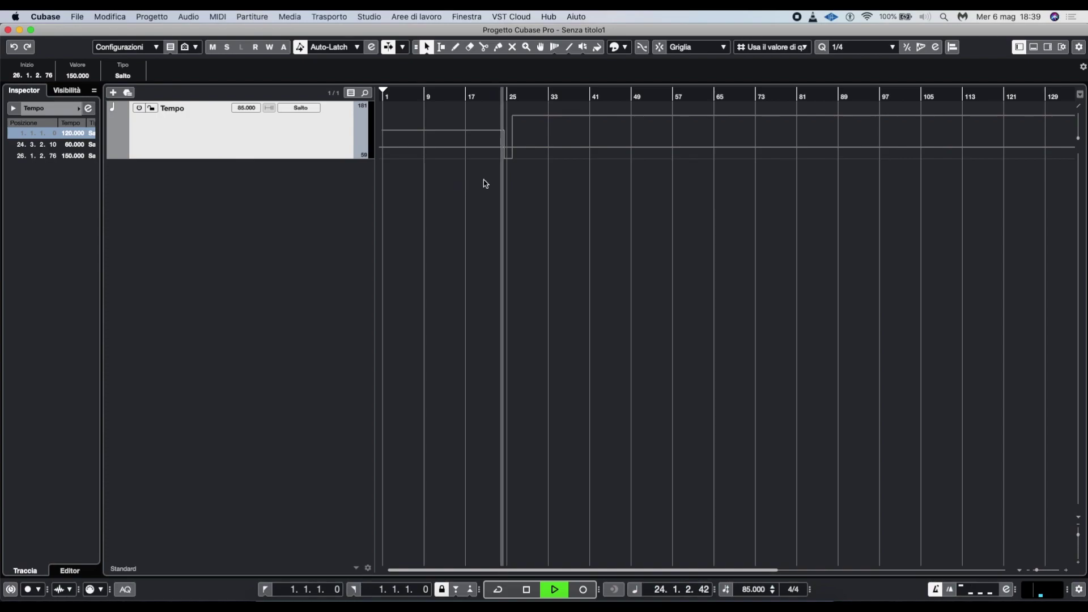
key(space)
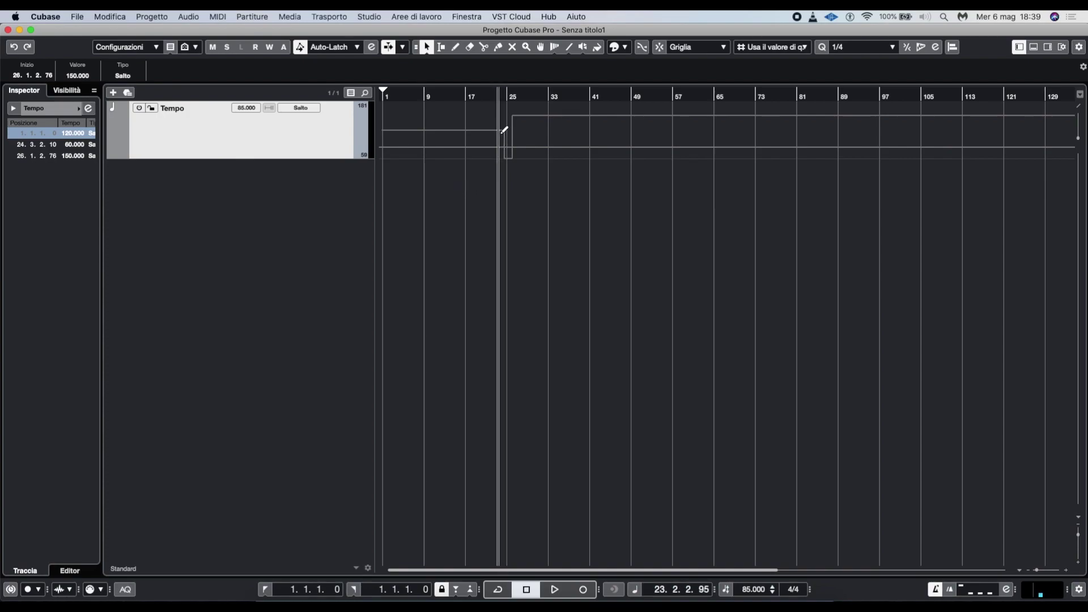